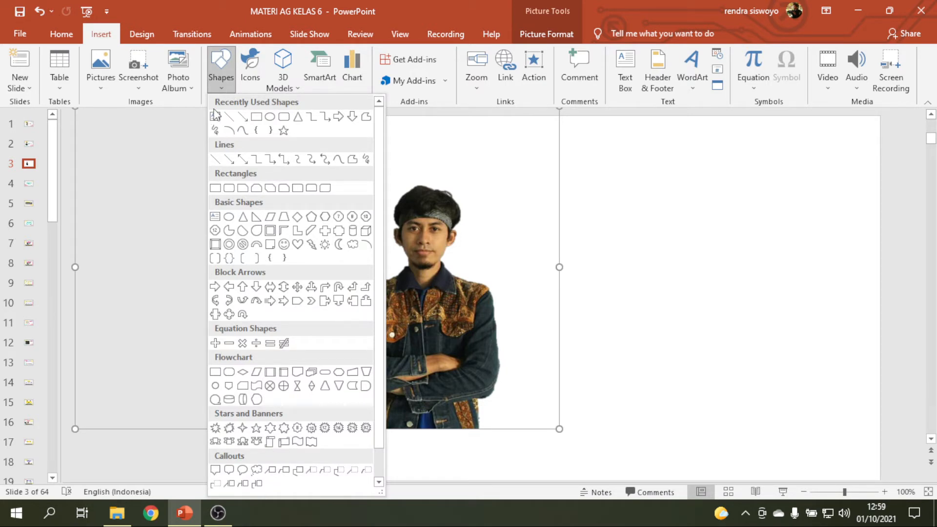
Step: Trace one half of the man's jacket with a closed Freeform: Scribble shape, about 6.48 cm high and 5.04 cm wide
left_click(215, 131)
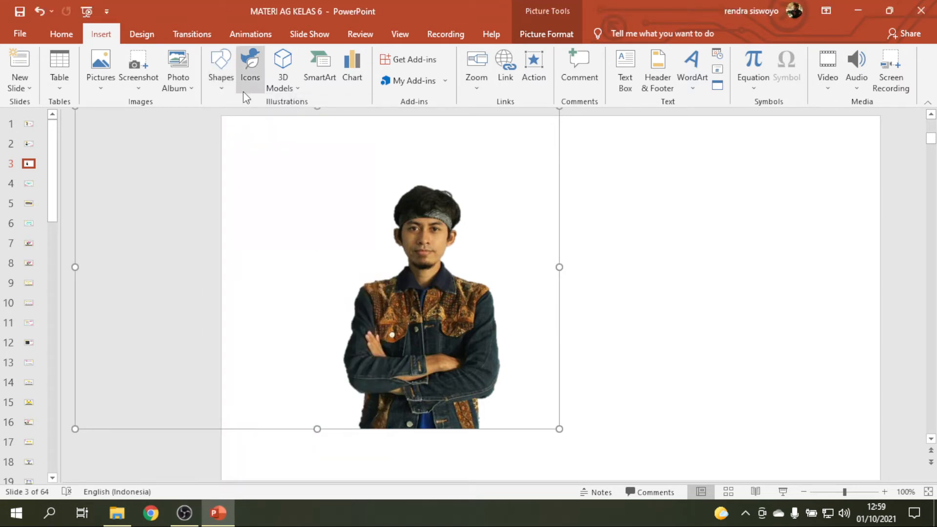
left_click(221, 88)
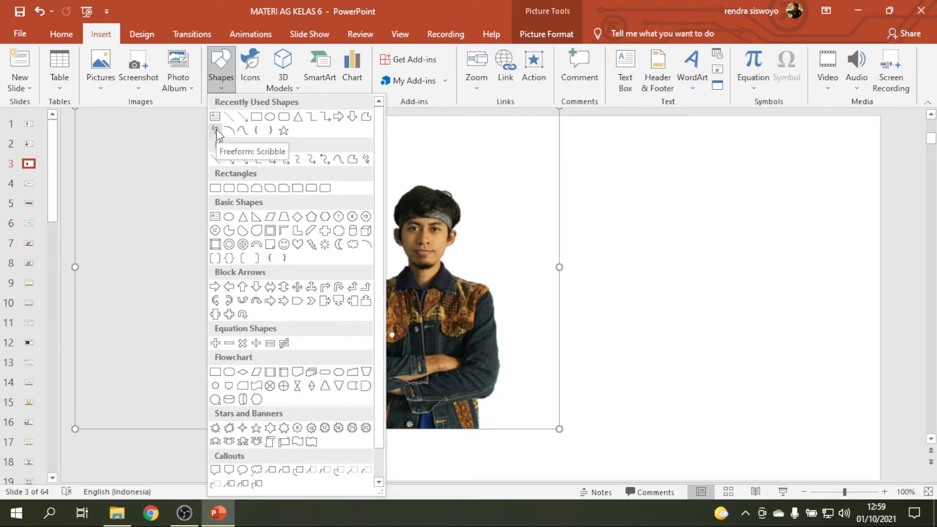
left_click(223, 90)
left_click(224, 92)
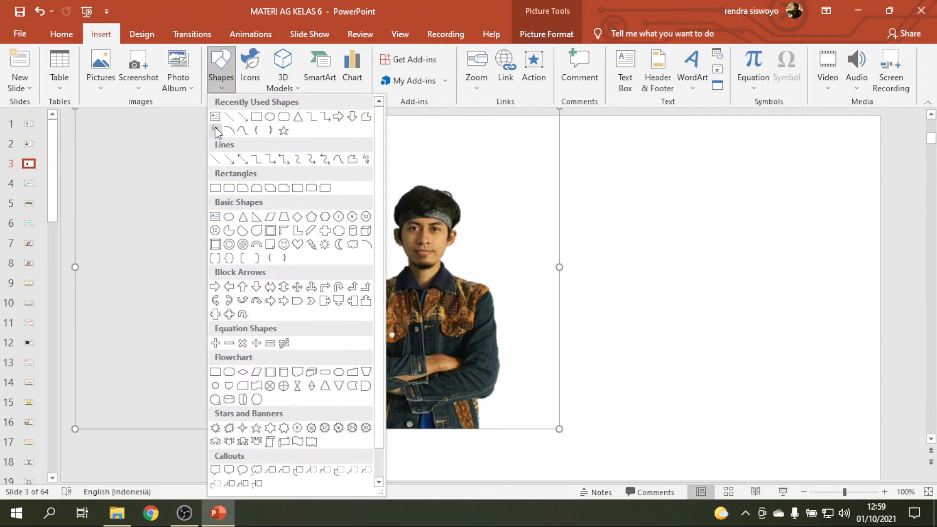
left_click(216, 130)
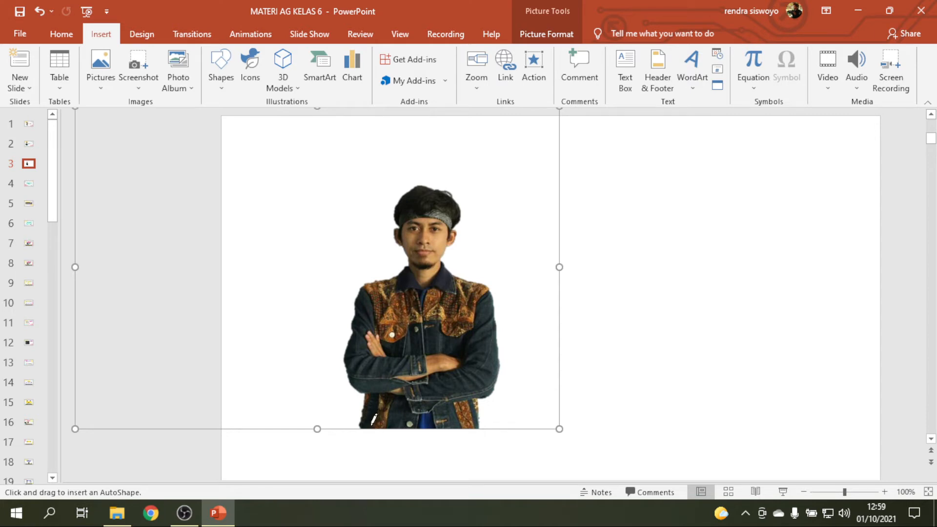
left_click_drag(370, 427, 370, 428)
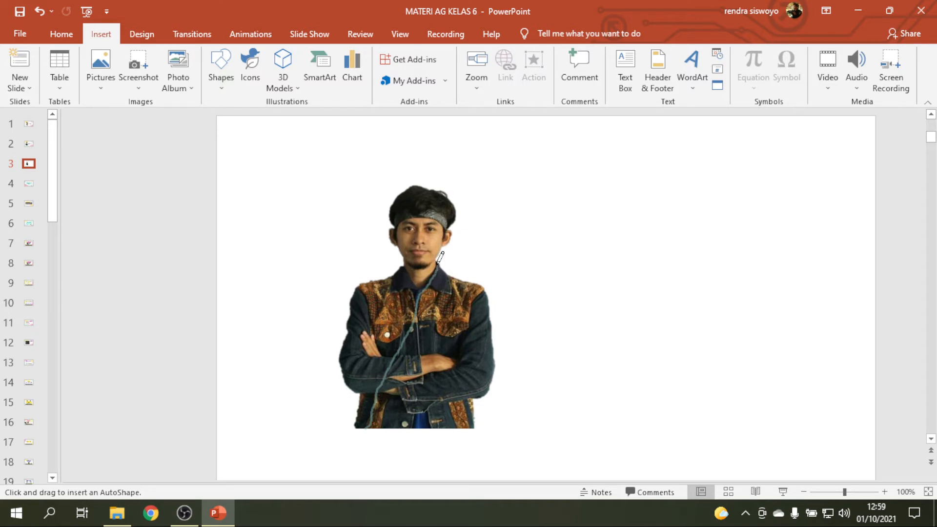
mouse_move(445, 268)
left_mouse_down()
mouse_move(488, 296)
mouse_move(493, 377)
mouse_move(458, 429)
mouse_move(369, 430)
left_mouse_up()
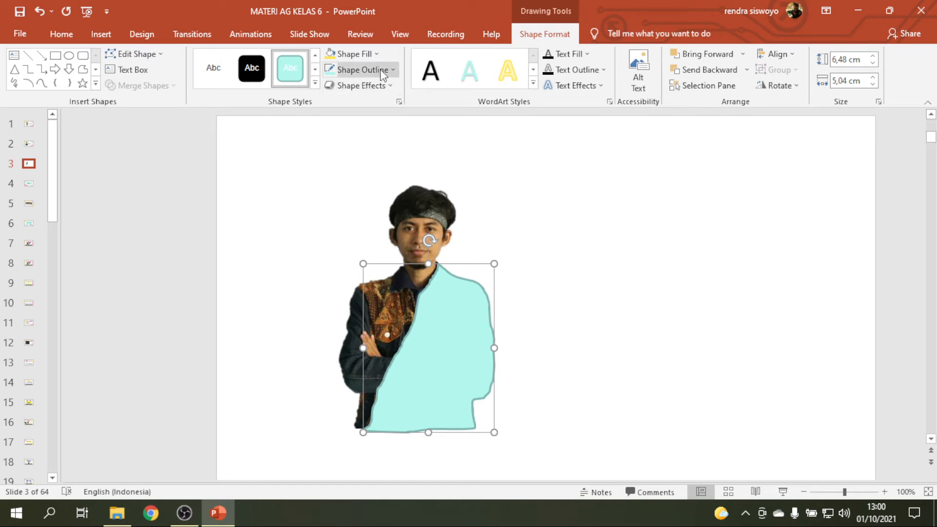
Step: Fill the scribble shape with the picture wallpaperbetter from the MATERI AG folder
left_click(377, 54)
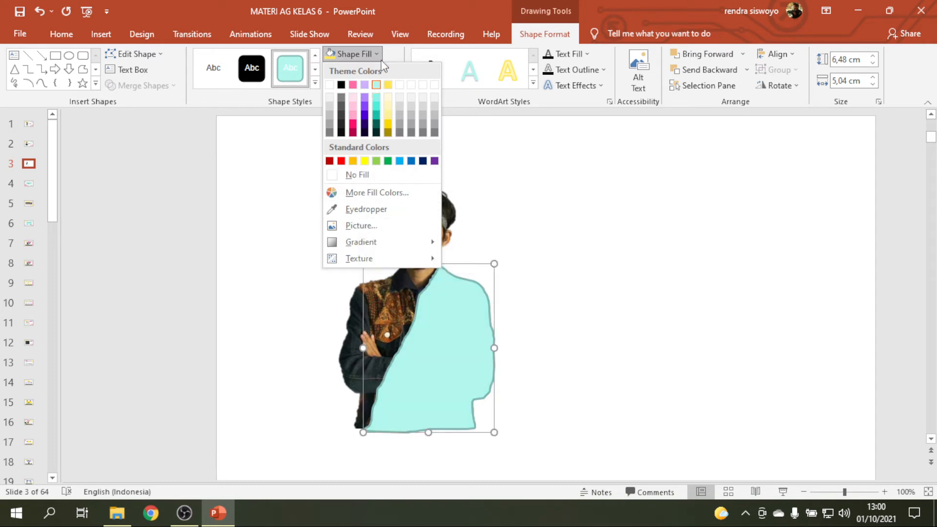
left_click(356, 225)
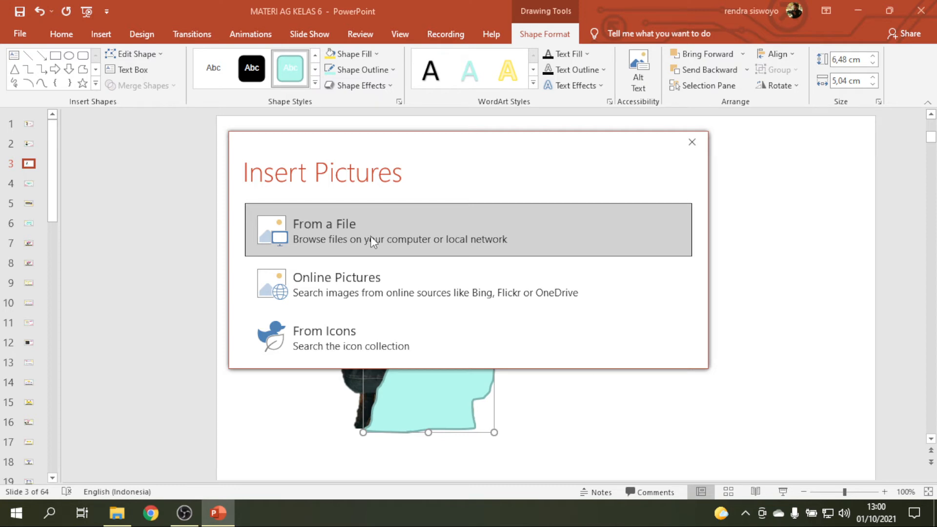
left_click(370, 236)
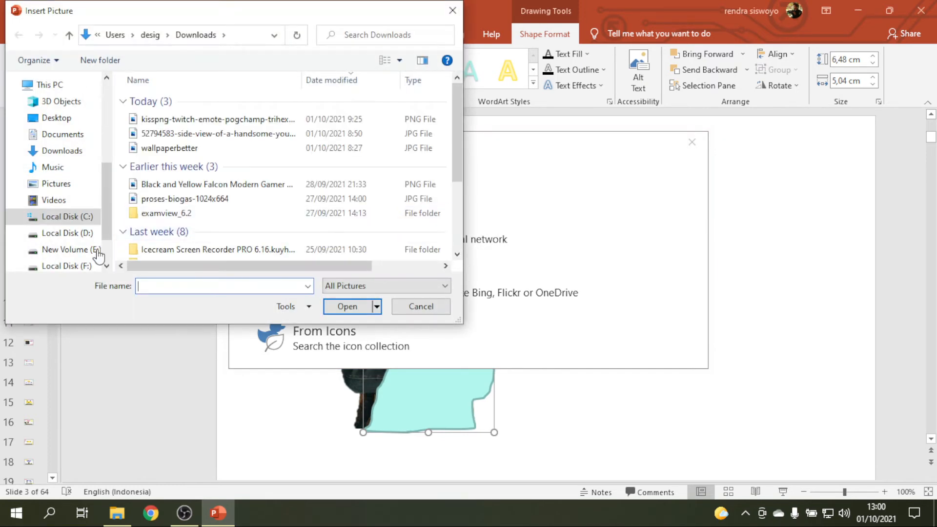
scroll(64, 258, "down", 1)
left_click(89, 217)
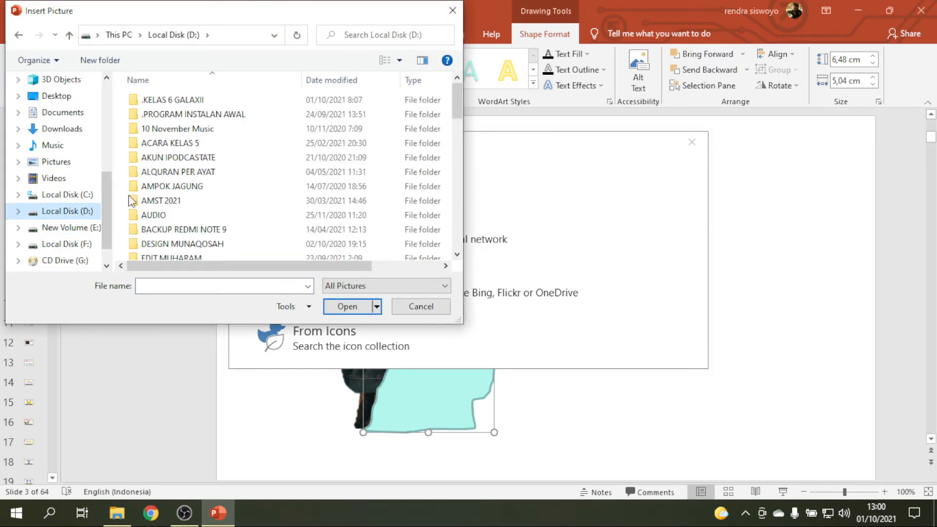
scroll(58, 210, "up", 6)
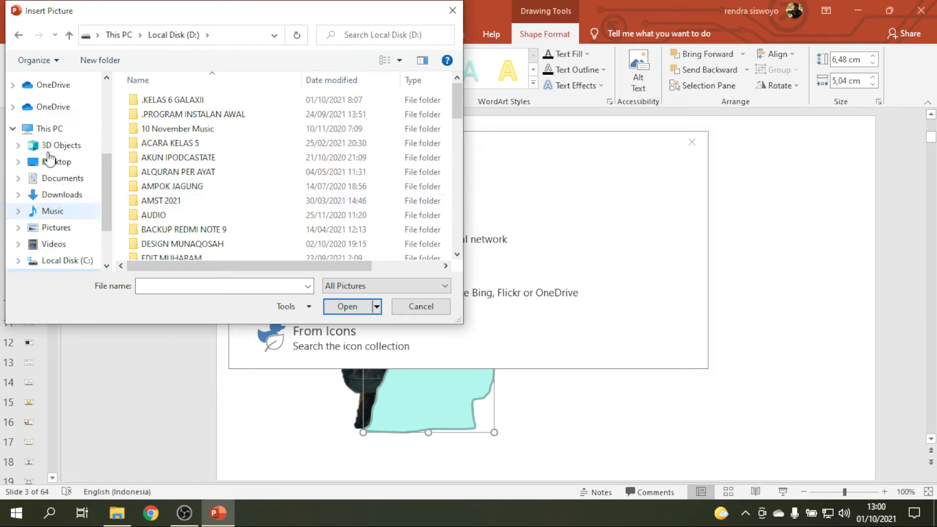
left_click(63, 129)
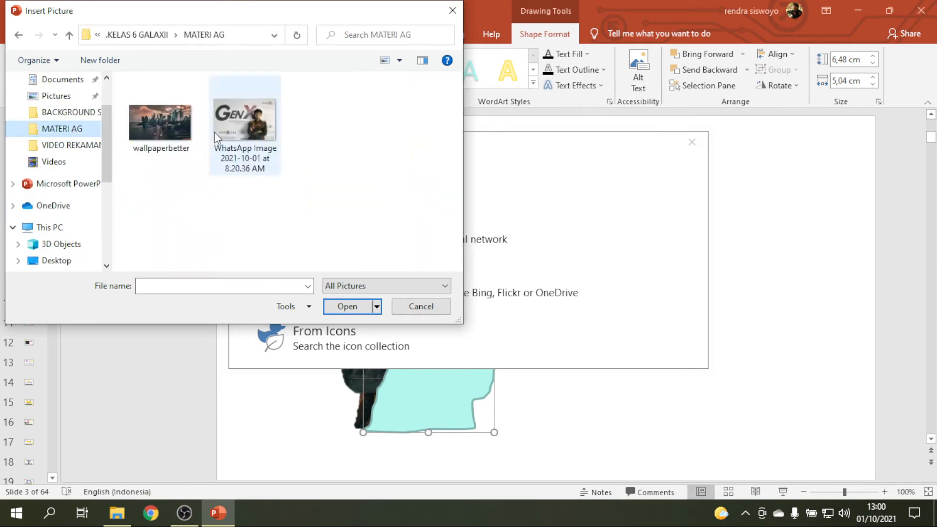
left_click(166, 146)
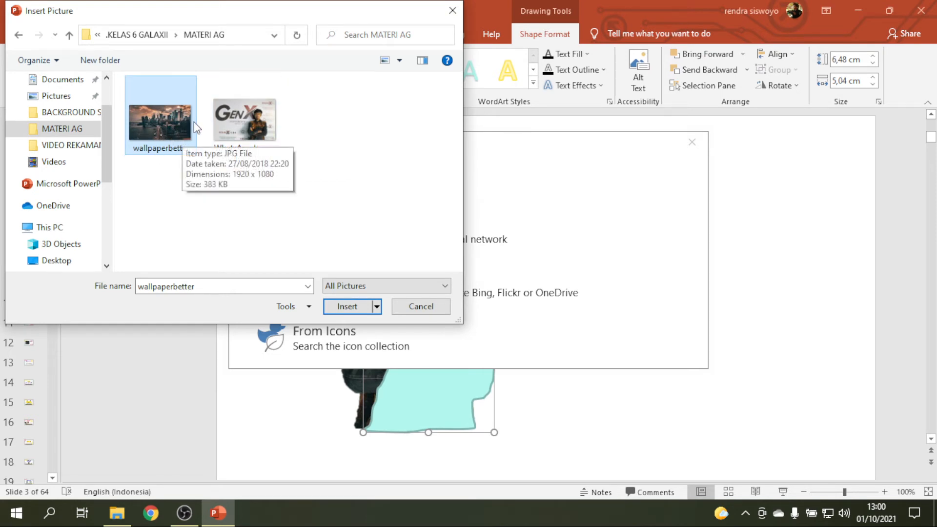
left_click(359, 310)
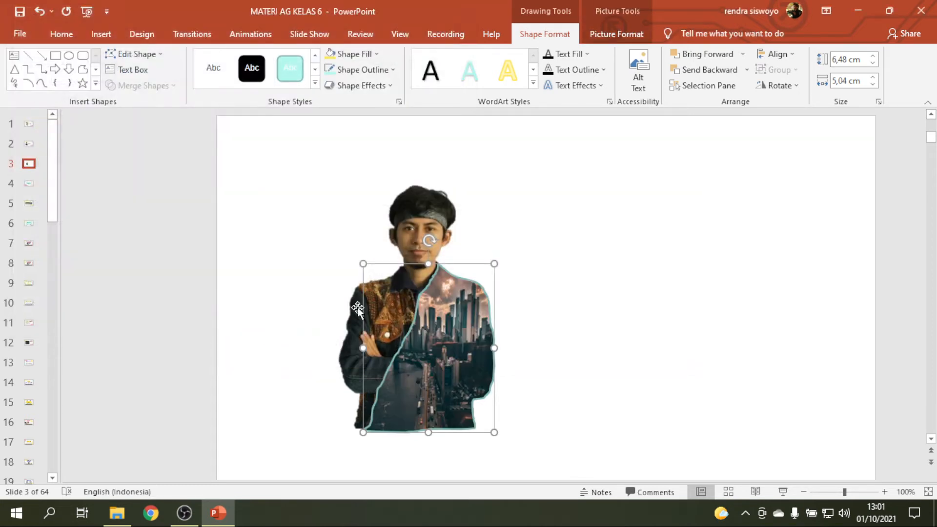
Step: Apply the 25 pt Soft Edges variation to the city-filled shape on the jacket
left_click(542, 291)
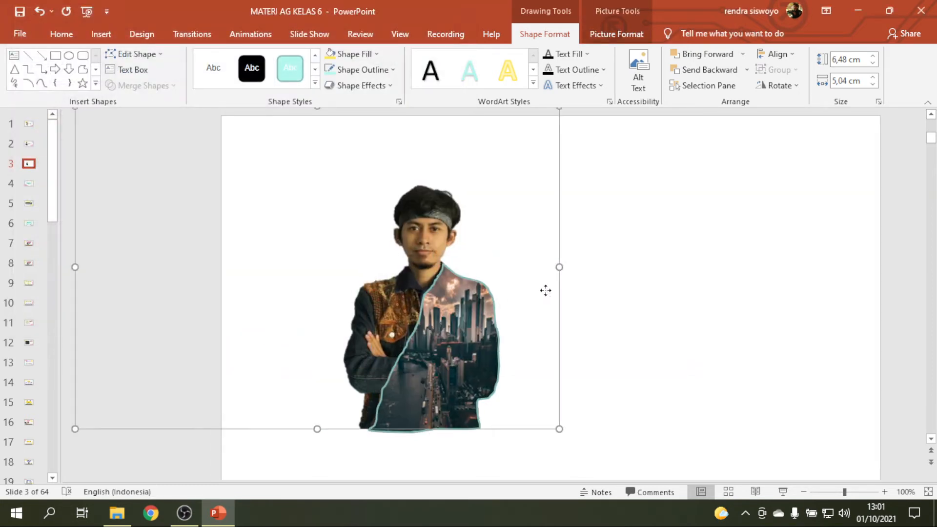
left_click(581, 318)
left_click(477, 321)
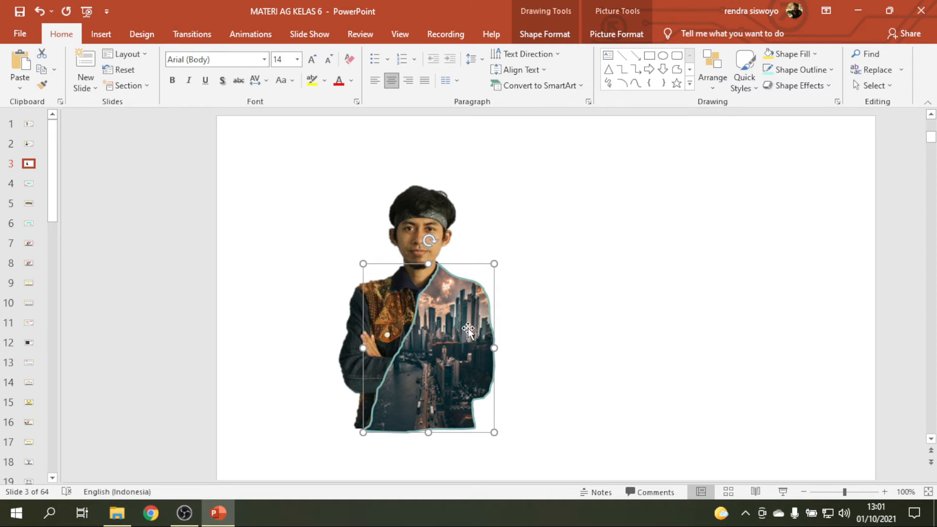
left_click(558, 35)
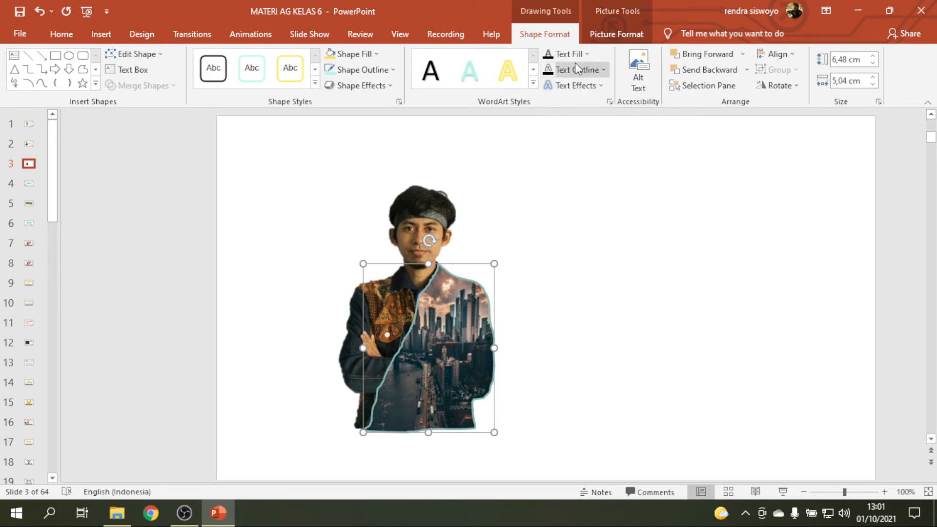
left_click(616, 35)
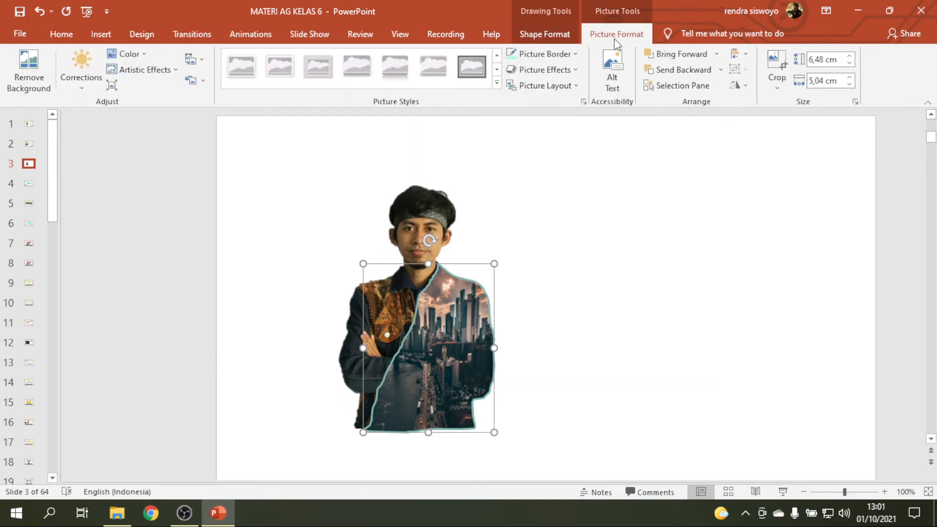
left_click(577, 72)
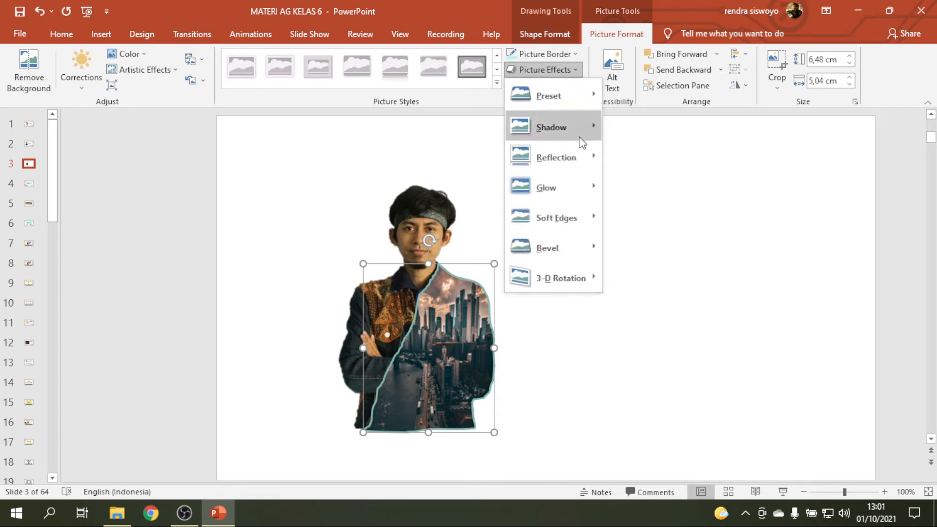
mouse_move(582, 218)
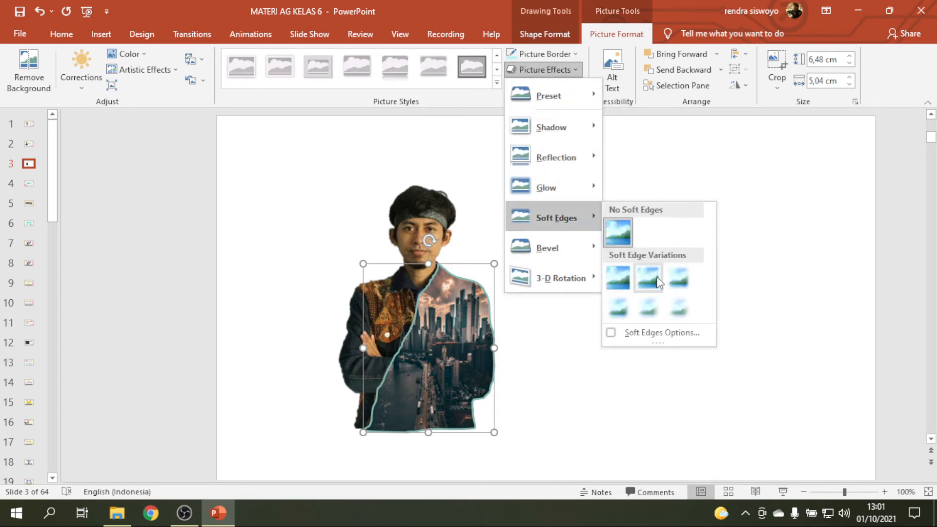
left_click(654, 306)
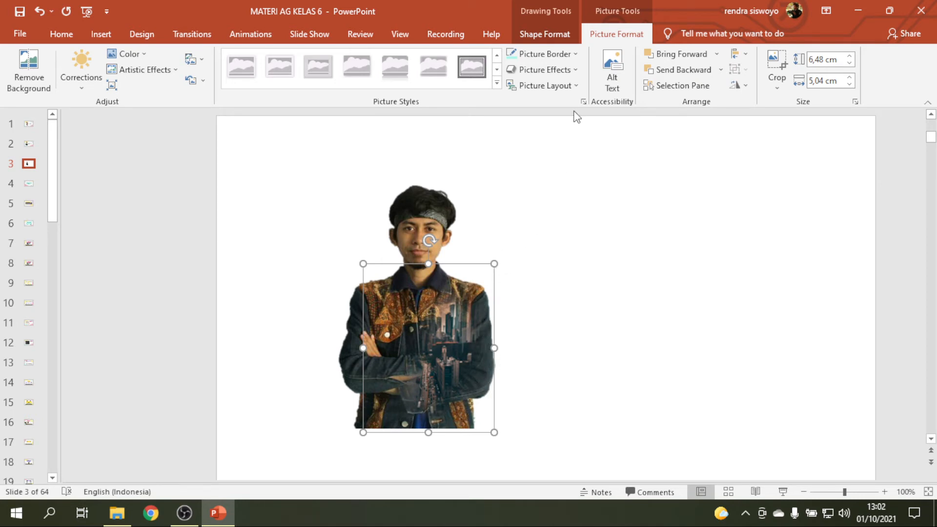
Step: Set the city-filled shape's soft edge size to 10 pt through the Soft Edges options
left_click(576, 72)
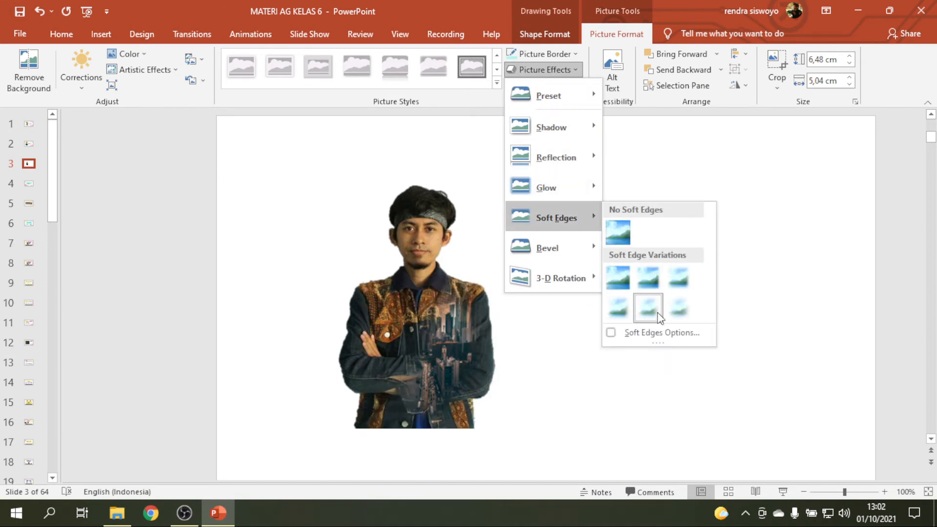
left_click(661, 336)
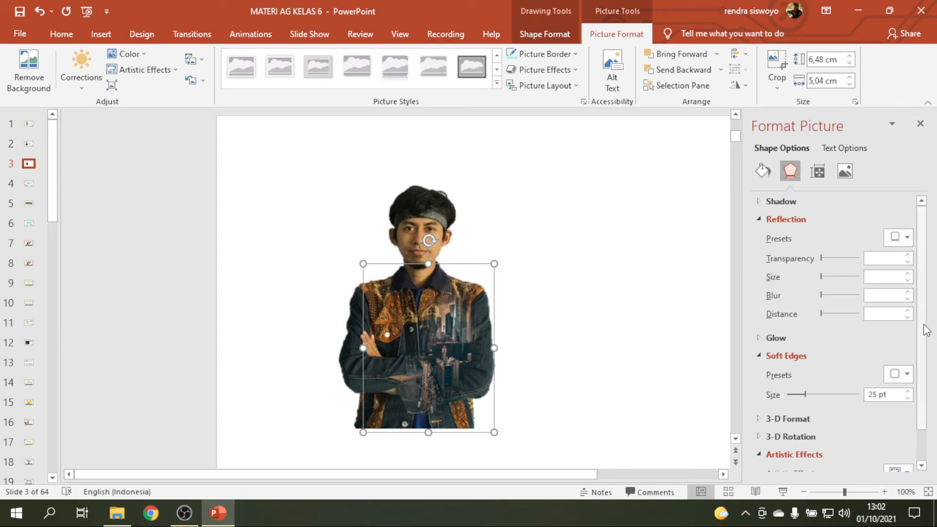
scroll(790, 342, "down", 1)
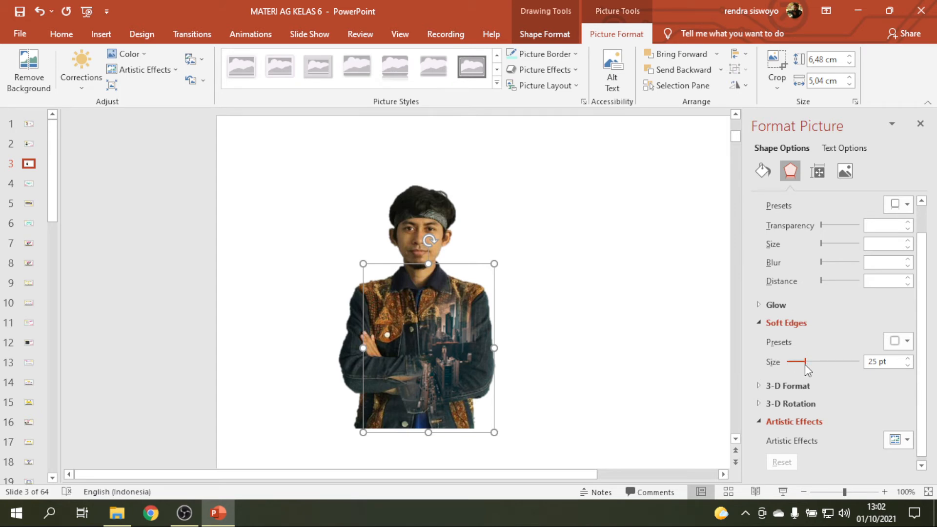
left_click_drag(804, 365, 819, 365)
left_click_drag(806, 366, 794, 364)
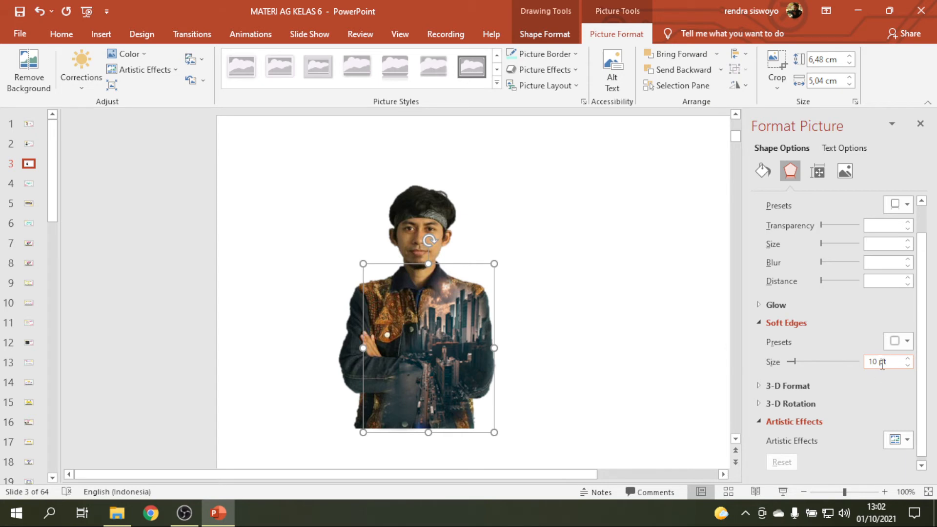
left_click(543, 328)
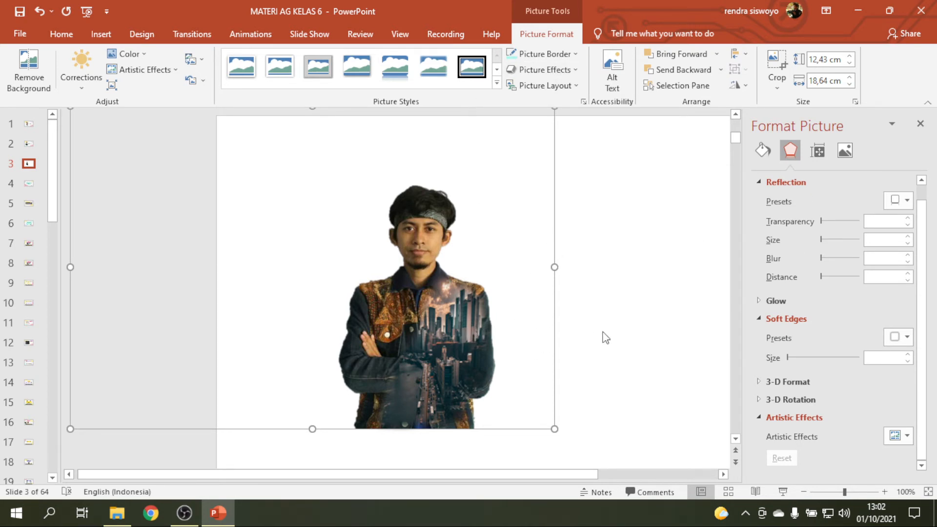
Step: Set the transparency of the city-filled shape's picture fill to 52%
left_click(466, 328)
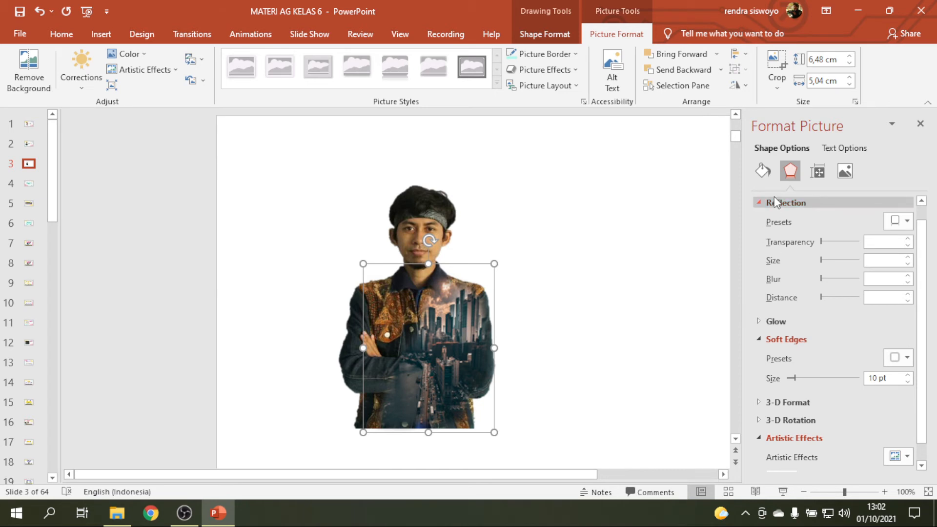
left_click(767, 174)
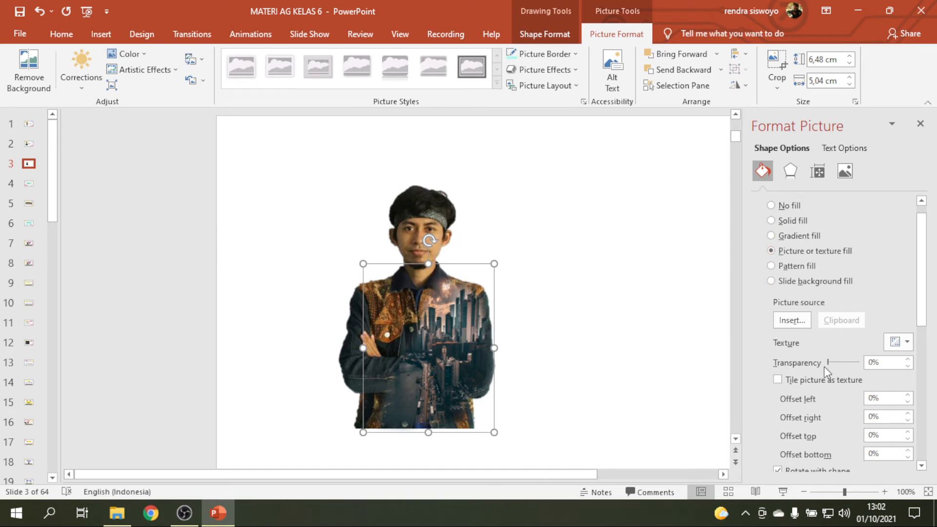
left_click_drag(828, 363, 843, 367)
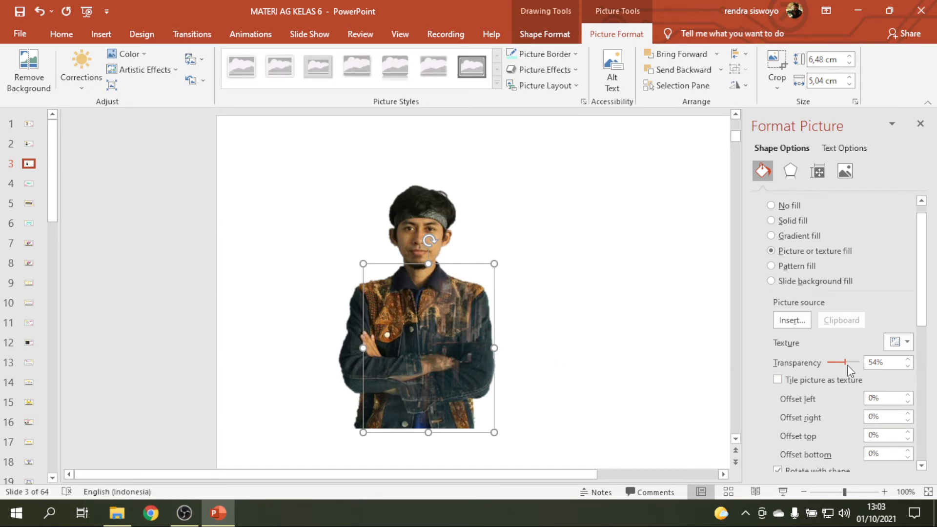
left_click_drag(847, 365, 822, 367)
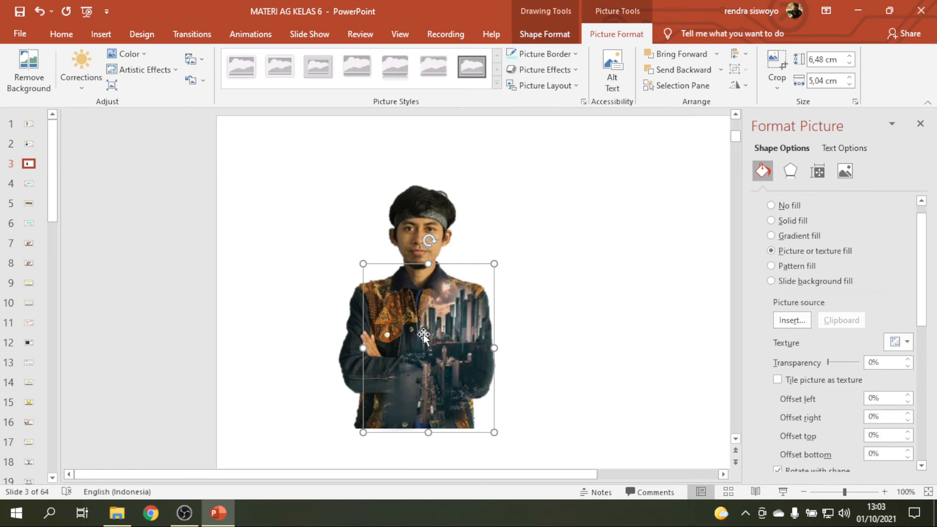
left_click_drag(829, 363, 844, 365)
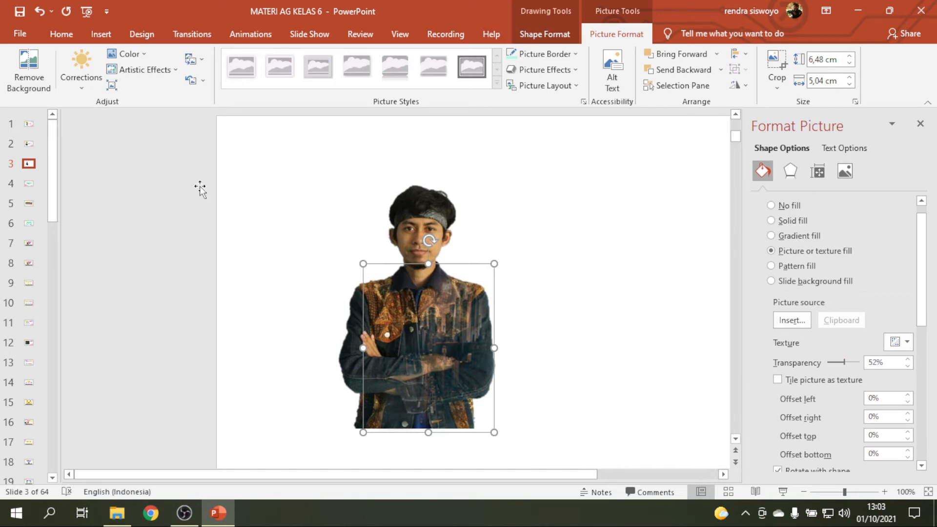
Step: Draw a closed scribble shape about 2.99 cm wide and 1.24 cm high around the man's crossed forearm and hand
left_click(101, 34)
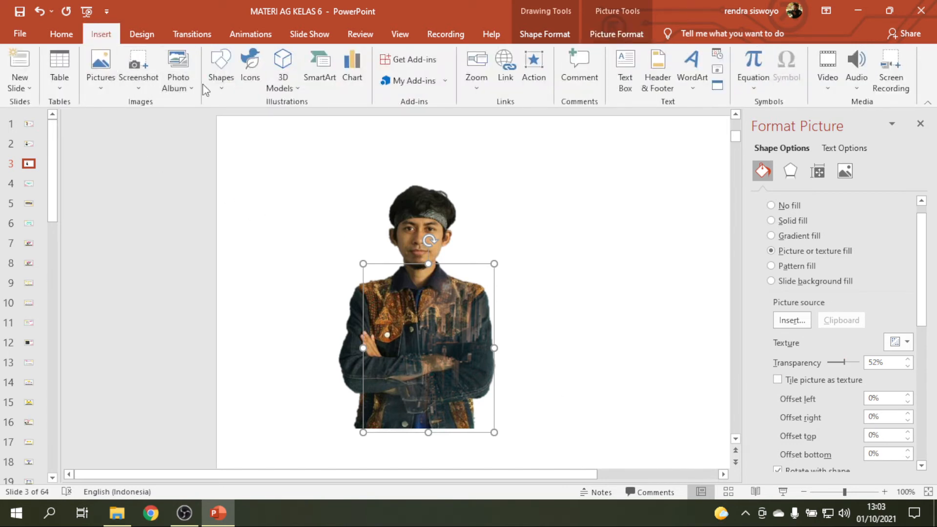
left_click(222, 81)
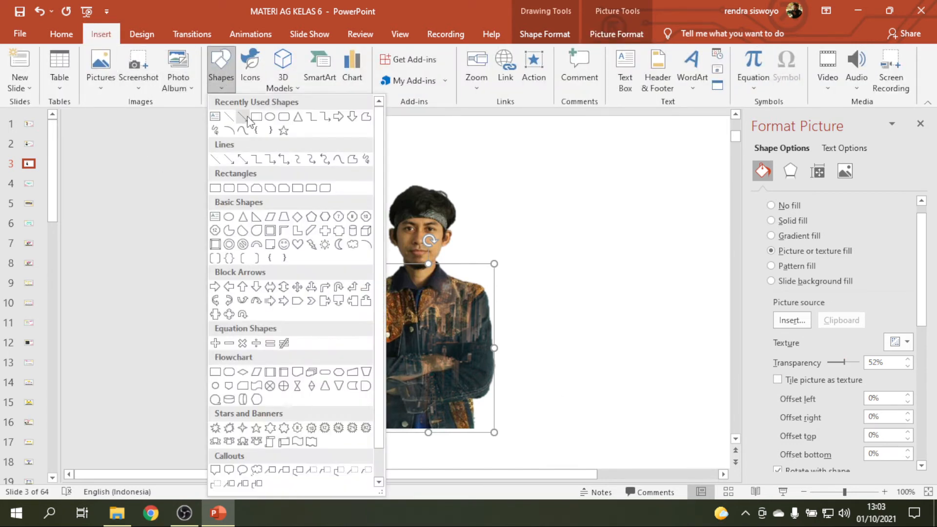
left_click(216, 128)
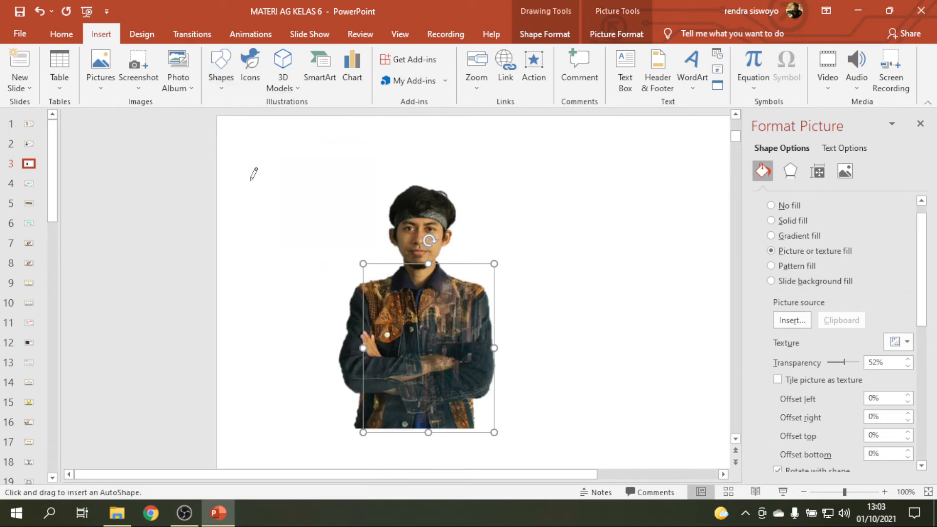
left_click(388, 353)
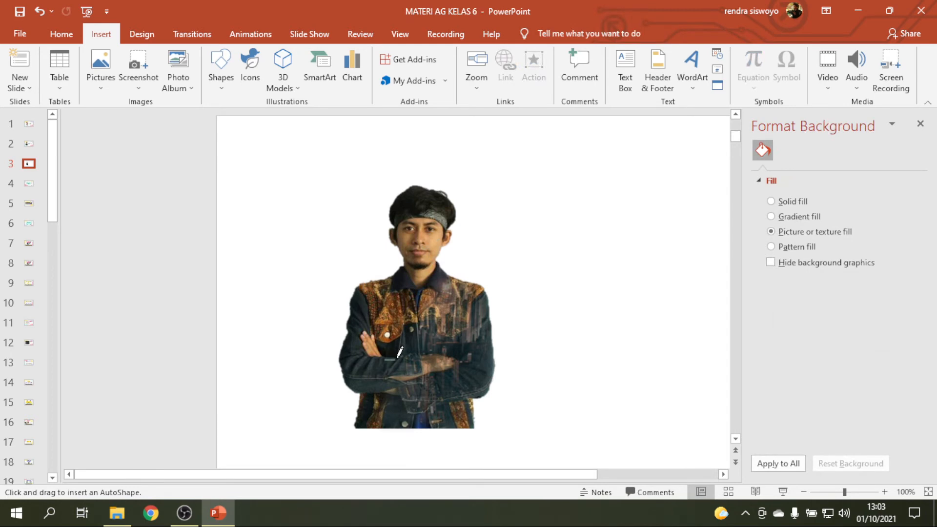
left_click_drag(399, 355, 413, 350)
left_click_drag(457, 363, 425, 372)
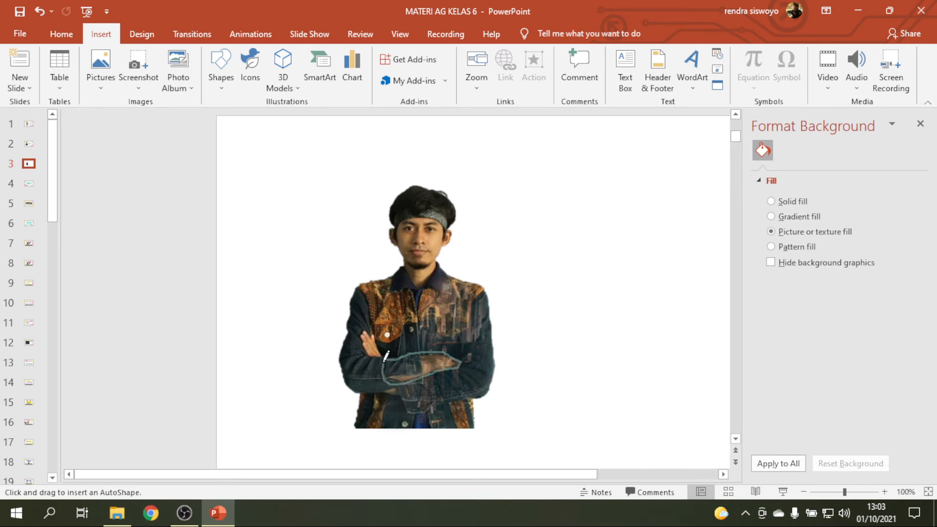
left_click_drag(386, 356, 384, 358)
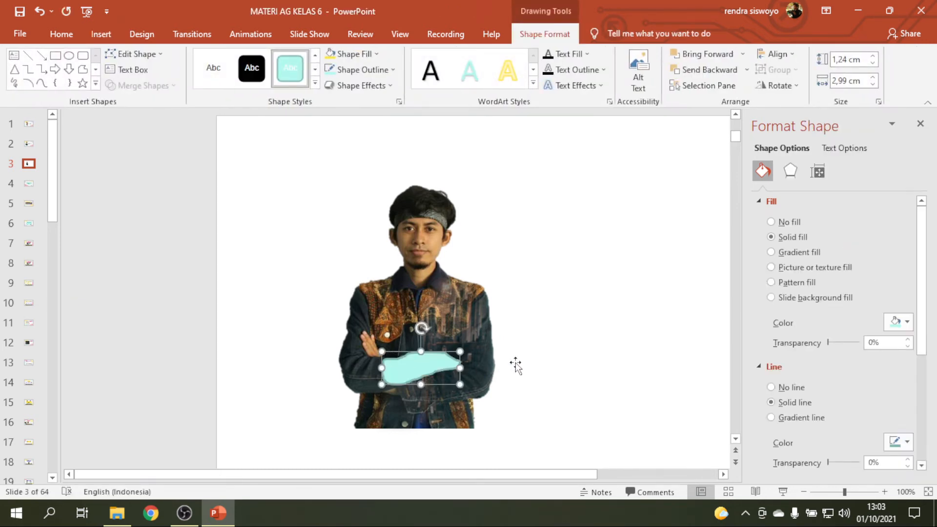
Step: Set the transparency of the city-filled shape's picture fill to 0%
left_click(461, 307)
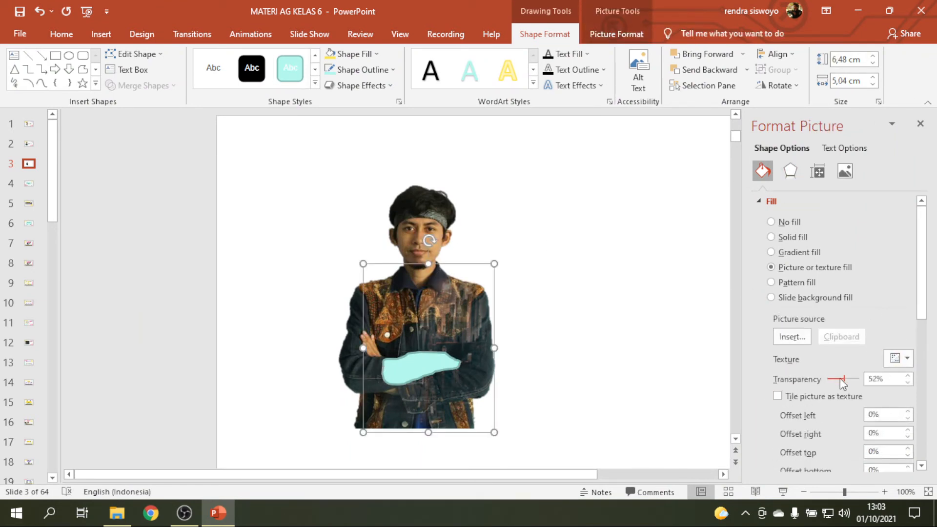
left_click_drag(843, 380, 827, 379)
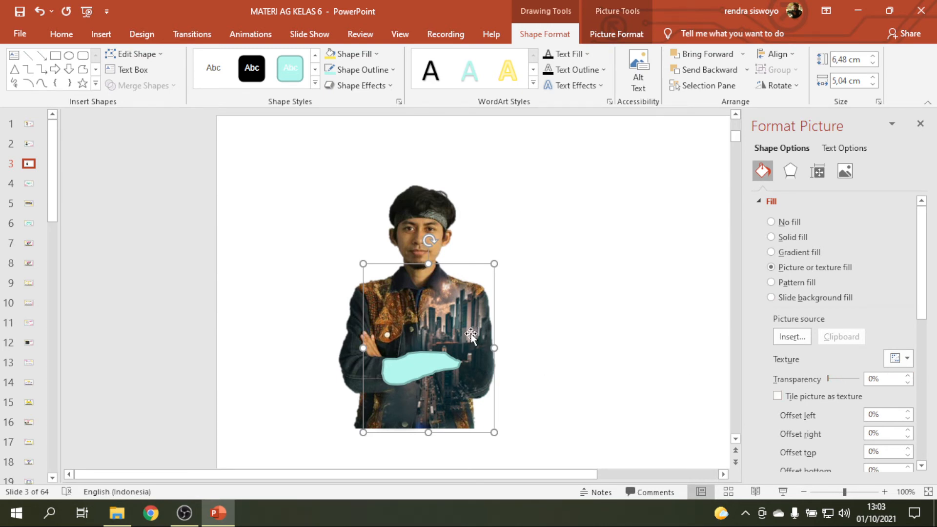
Step: Cut the forearm scribble out of the city-filled shape by merging the two shapes with Combine
left_click(433, 365)
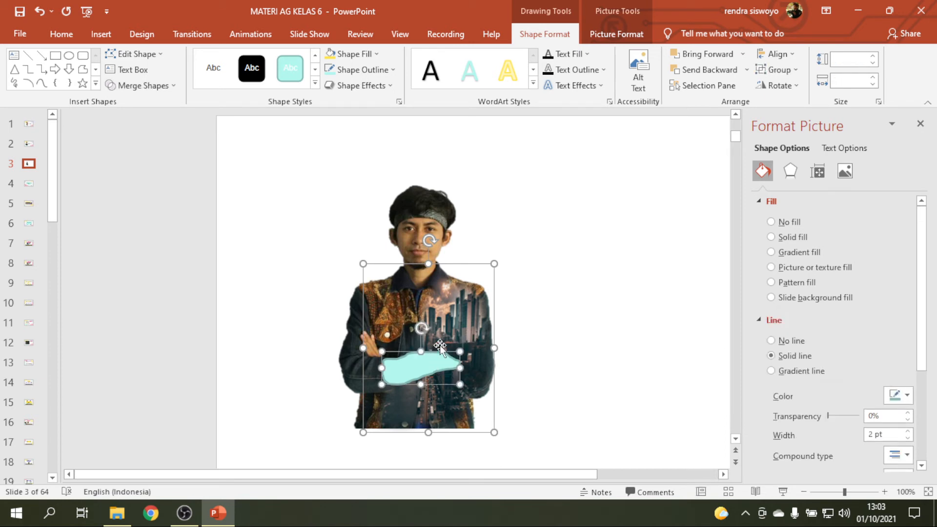
left_click(532, 291)
left_click(460, 285)
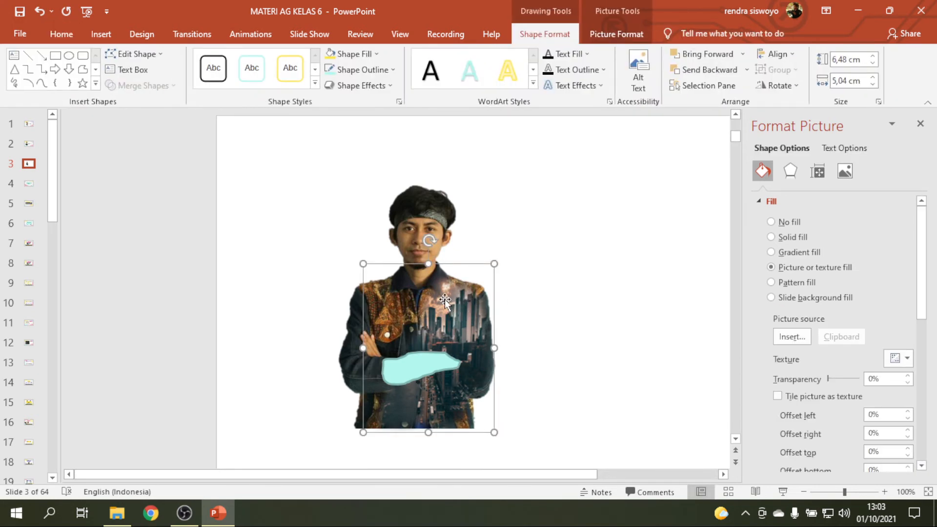
left_click(429, 365, "shift")
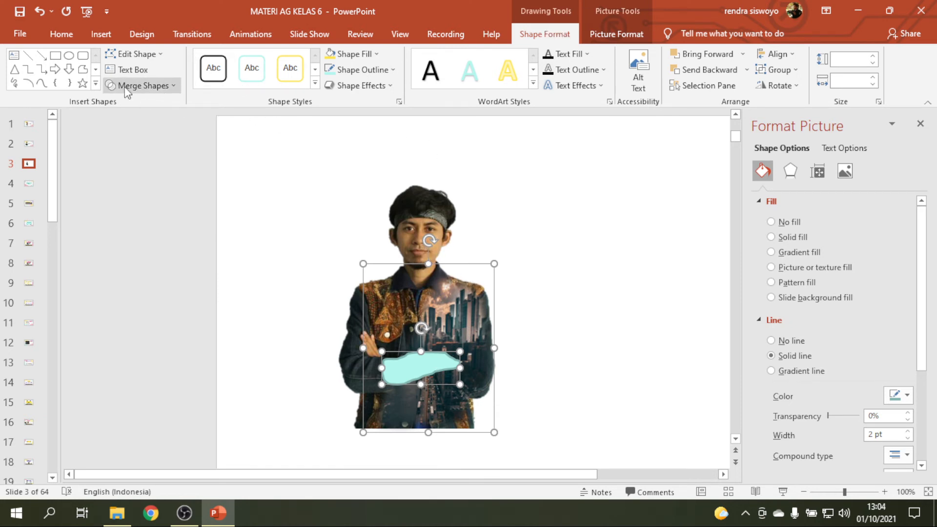
left_click(170, 90)
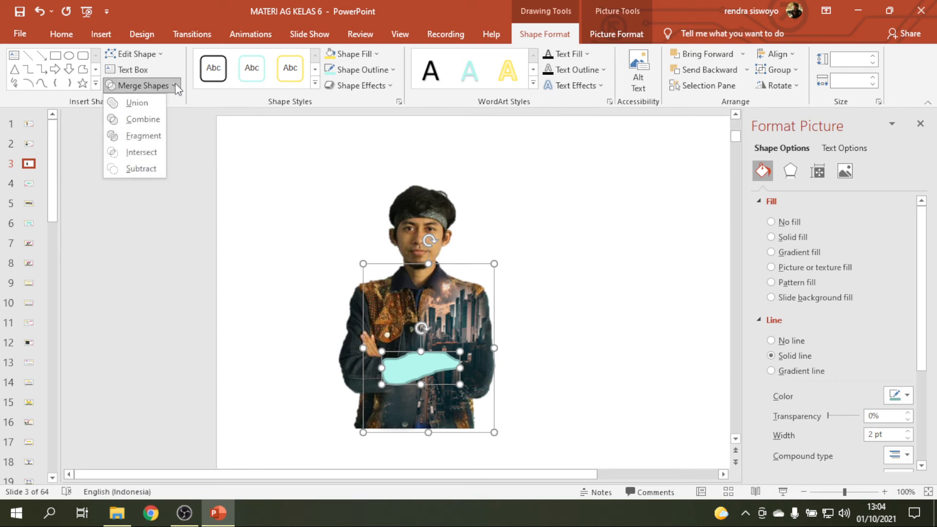
left_click(142, 120)
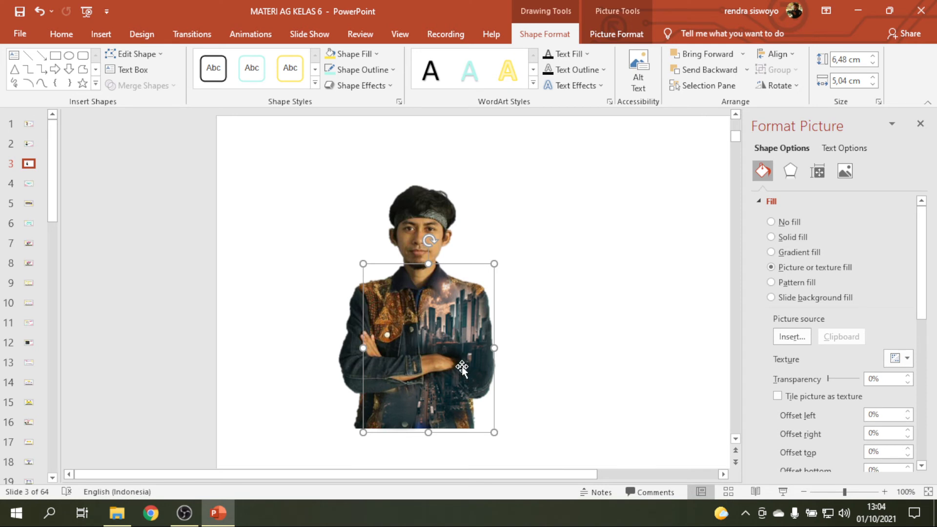
left_click(574, 293)
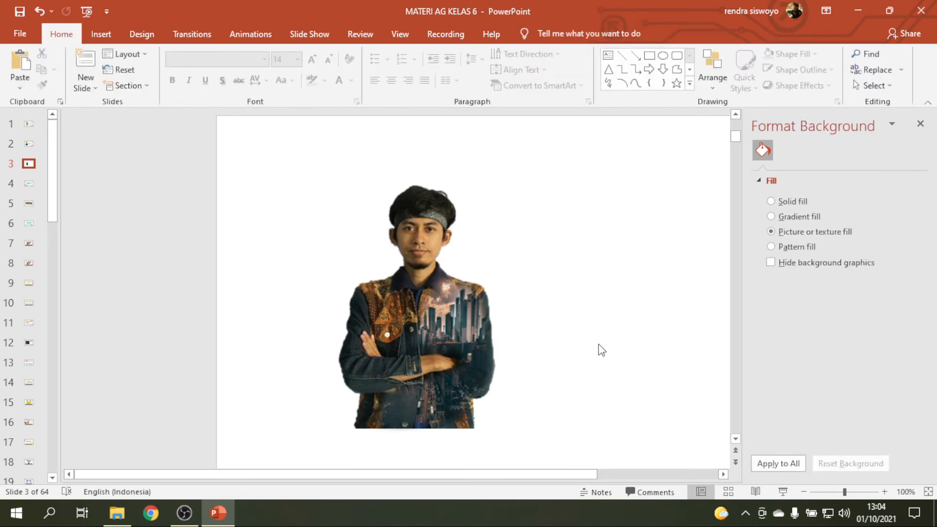
Step: Set the picture fill transparency of the city-filled shape with the forearm cut-out to 10%
left_click(488, 342)
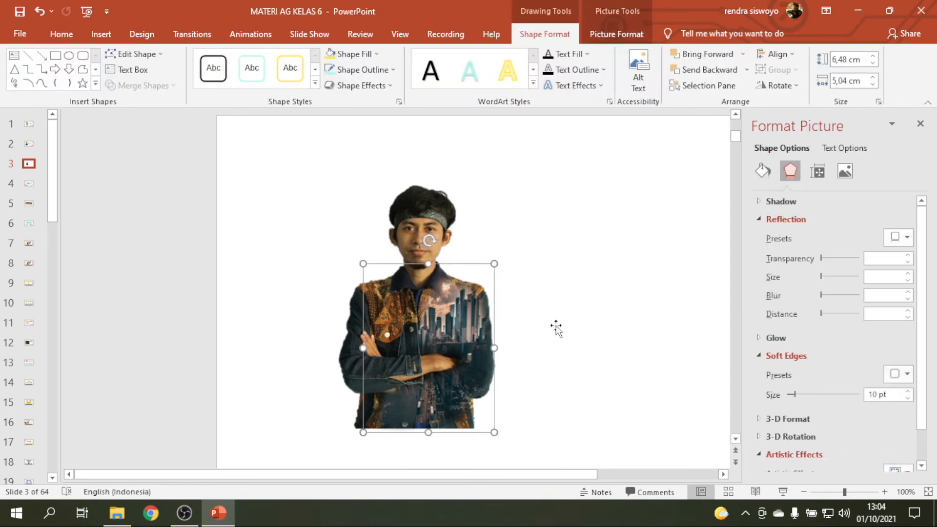
left_click(763, 171)
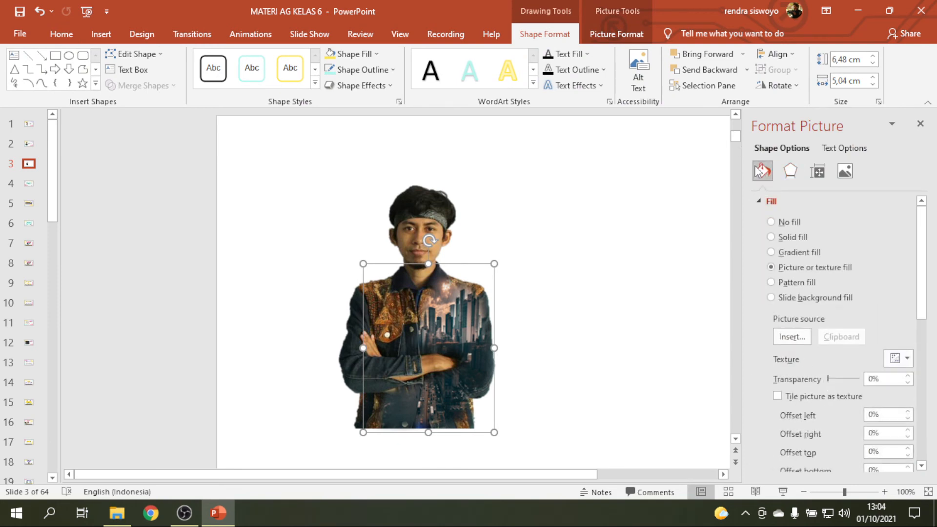
left_click_drag(829, 379, 833, 379)
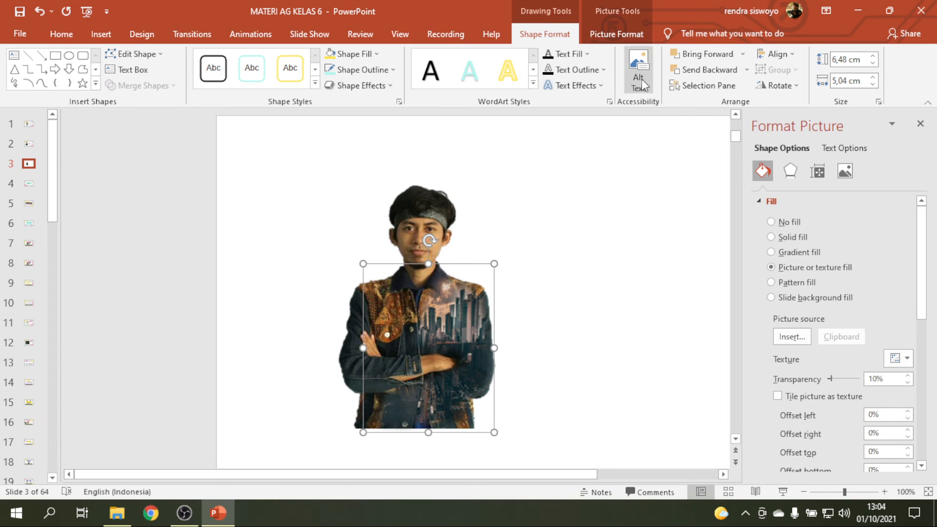
Step: Open the picture color presets for the city-filled shape on the jacket
left_click(616, 33)
left_click(141, 57)
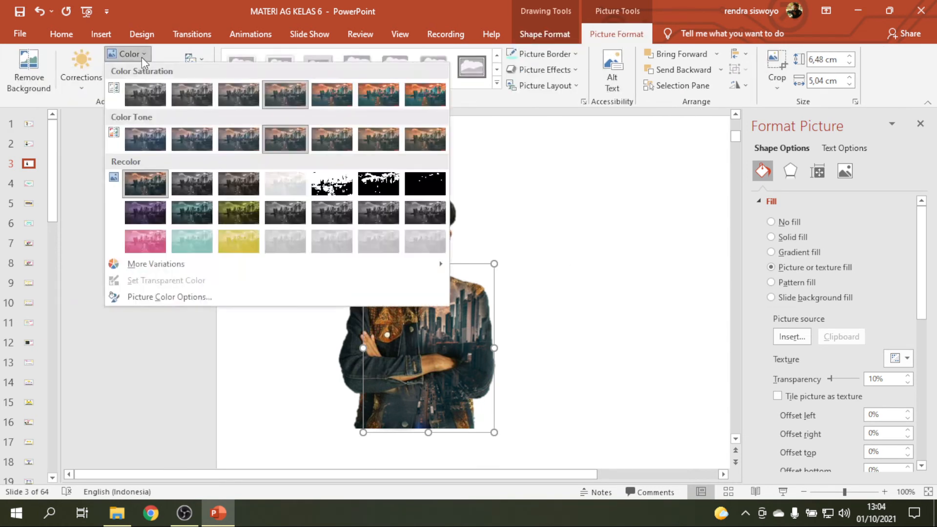